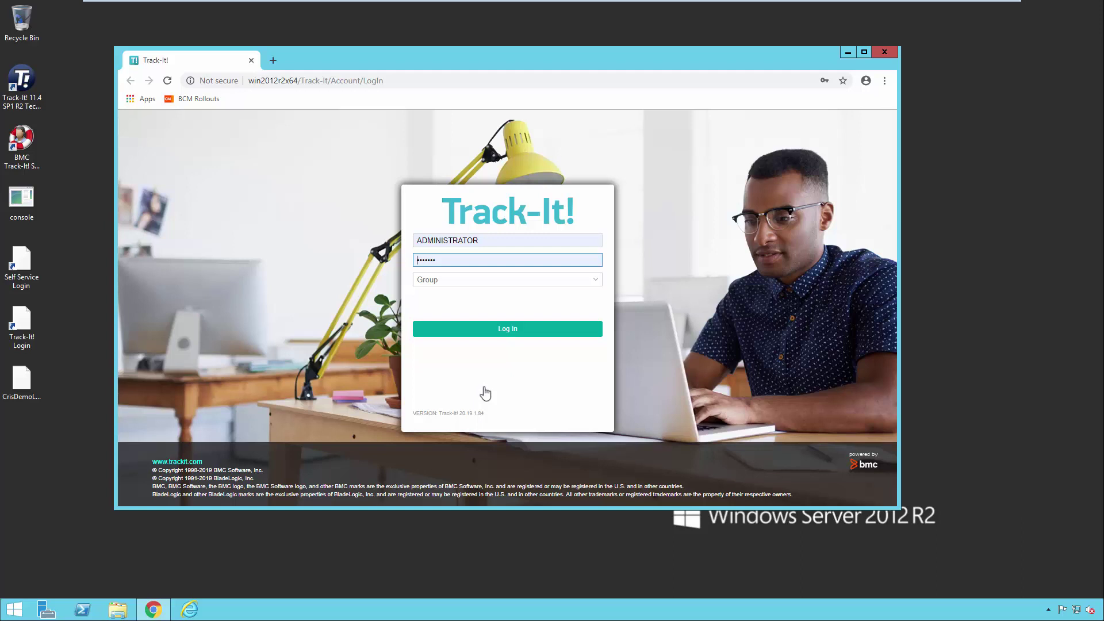
- Move focus off the password field to the browser's address bar
key("ctrl+l")
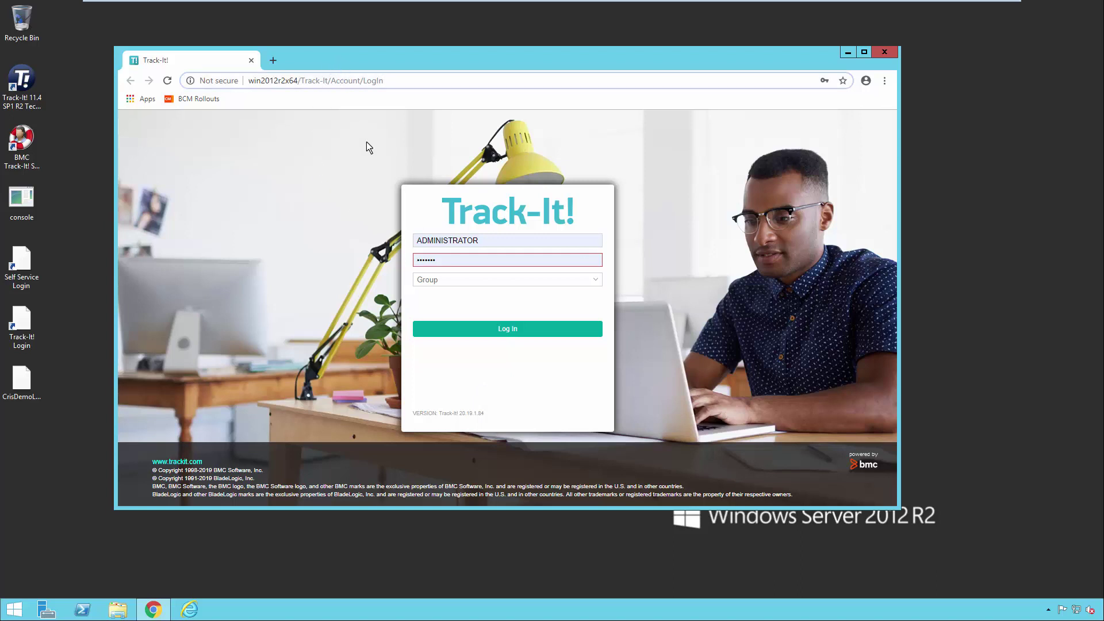
- Replace Account/LogIn in the web address with webapi and load the Track-It webapi page
left_click(435, 262)
key("Return")
left_click(333, 79)
left_click(272, 82)
left_click_drag(301, 81, 327, 81)
left_click(331, 81)
left_click_drag(331, 81, 390, 83)
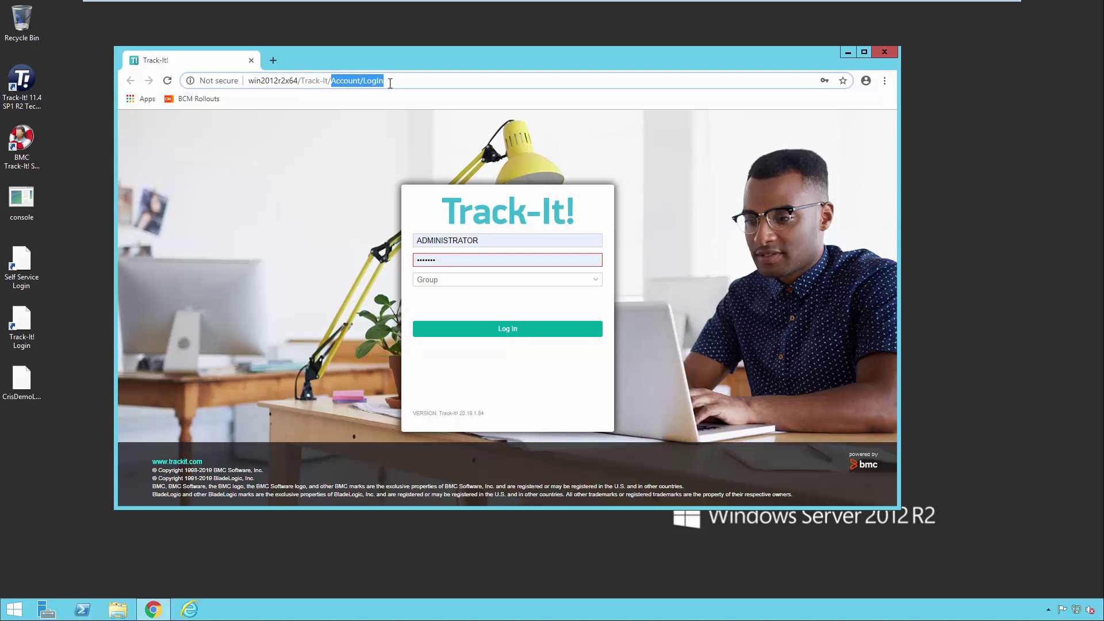
key("BackSpace")
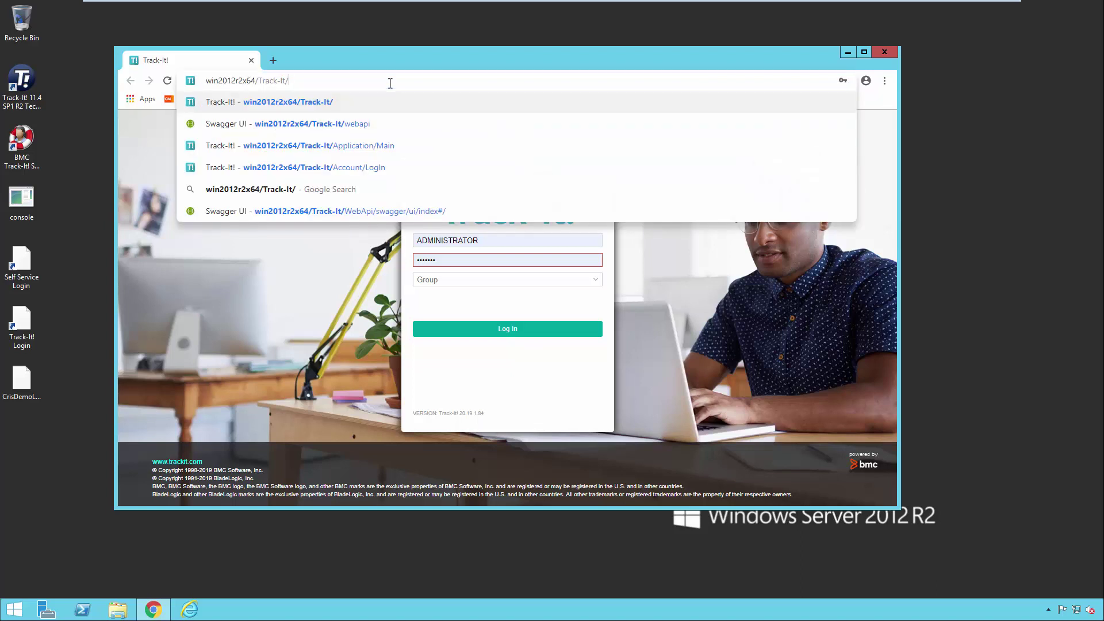
type("webapi")
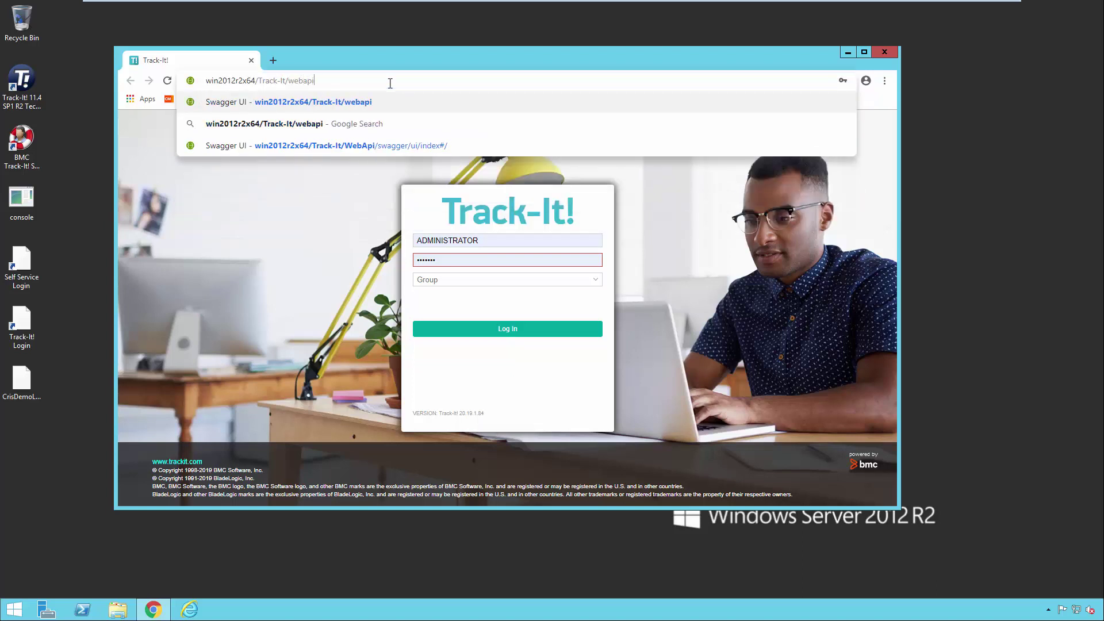
key("Return")
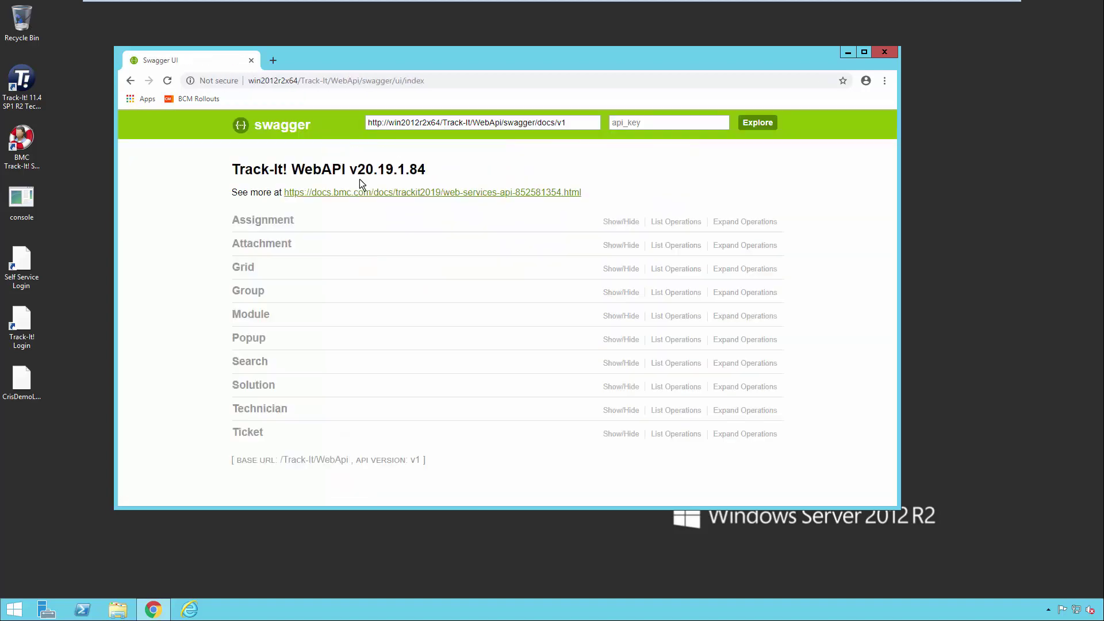
- Maximize Chrome so the Swagger UI page fills the screen
left_click(865, 53)
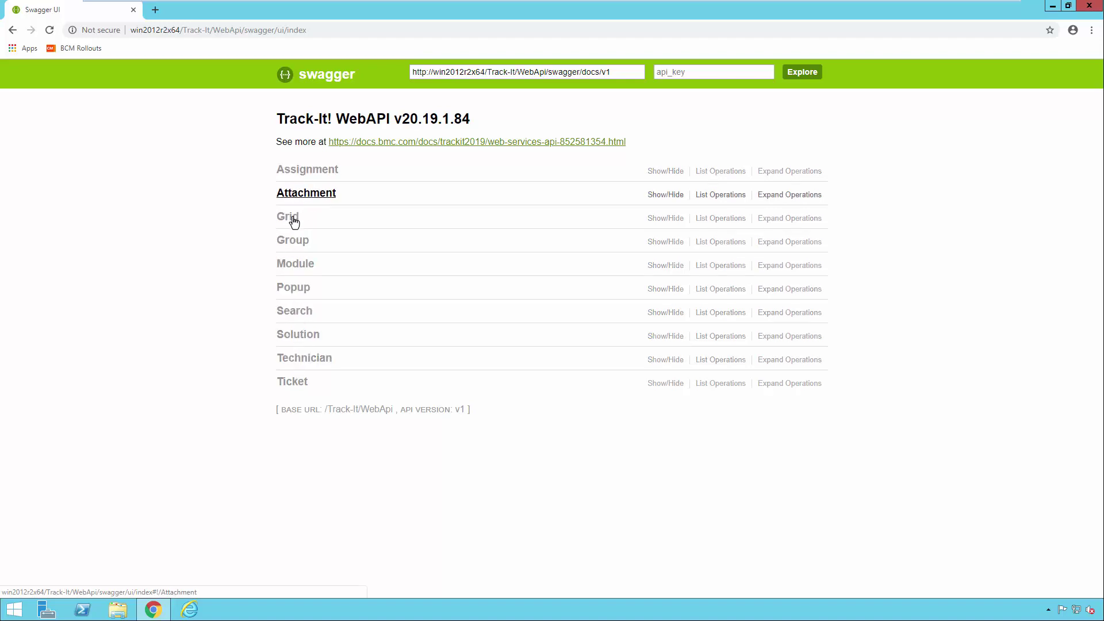
- Expand the Ticket section and scroll through its GET and POST operations
left_click(300, 390)
scroll(394, 384, "down", 2)
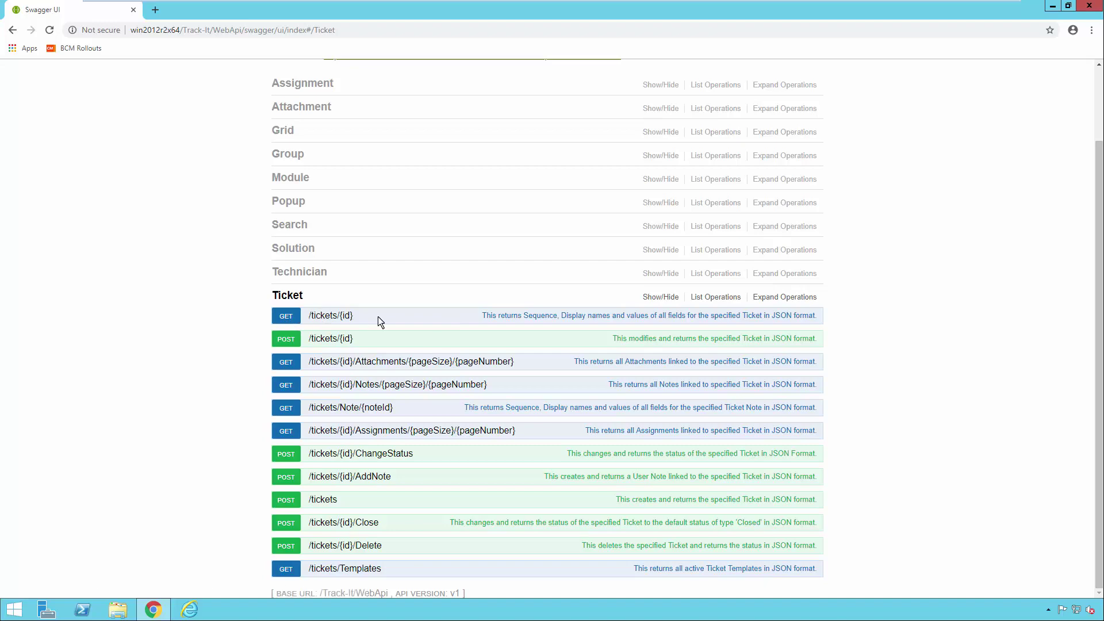
- Expand GET /tickets/{id} and enter 102 as the ticket id
left_click(291, 317)
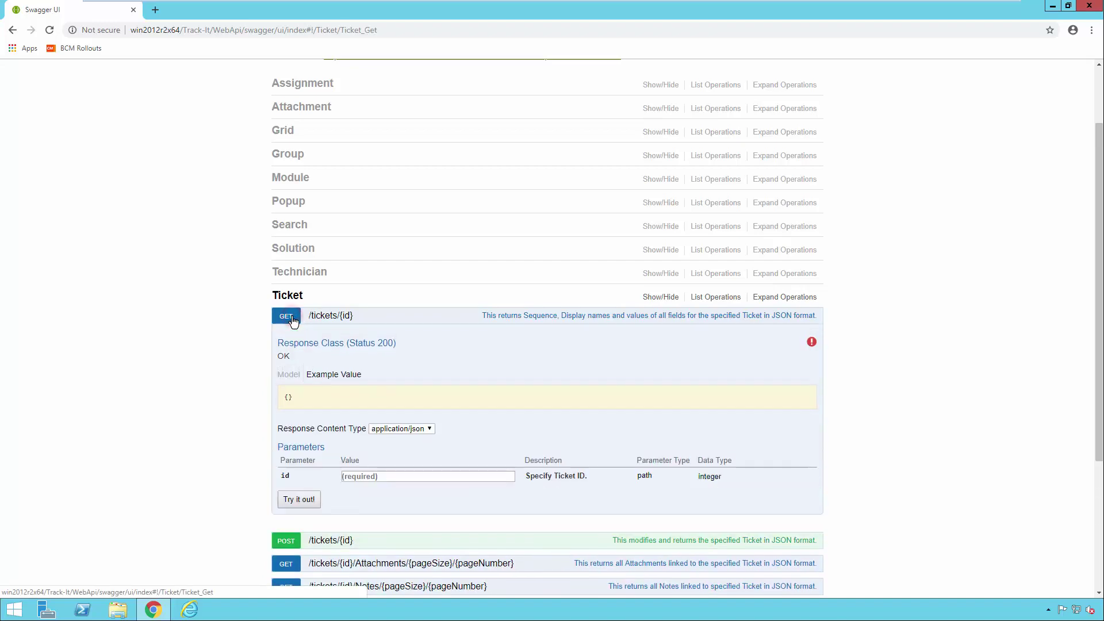
scroll(317, 323, "down", 1)
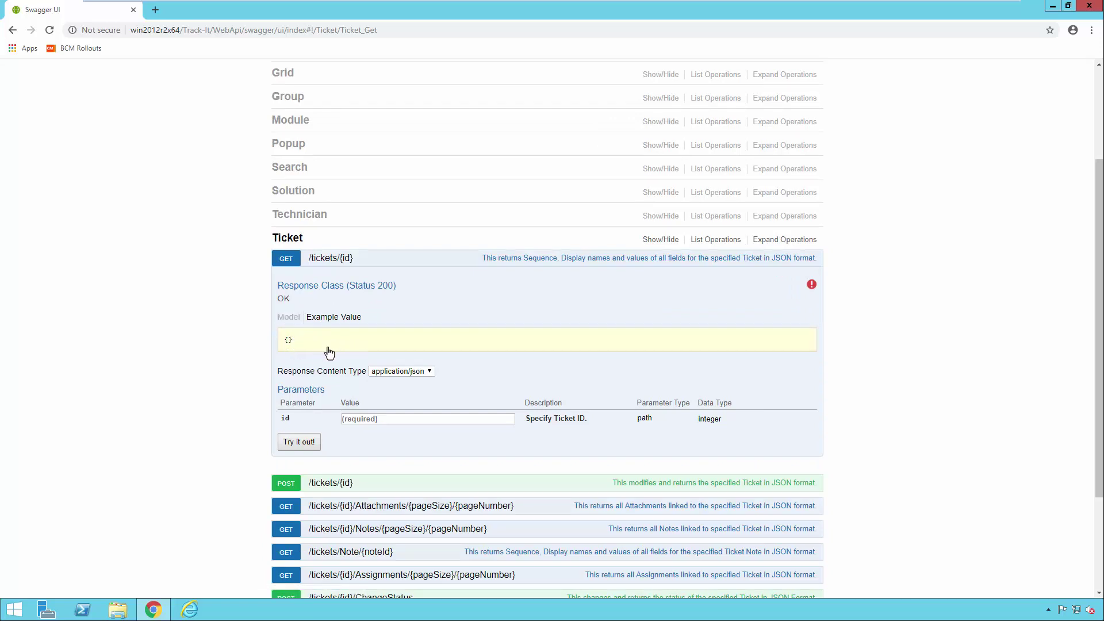
left_click(348, 419)
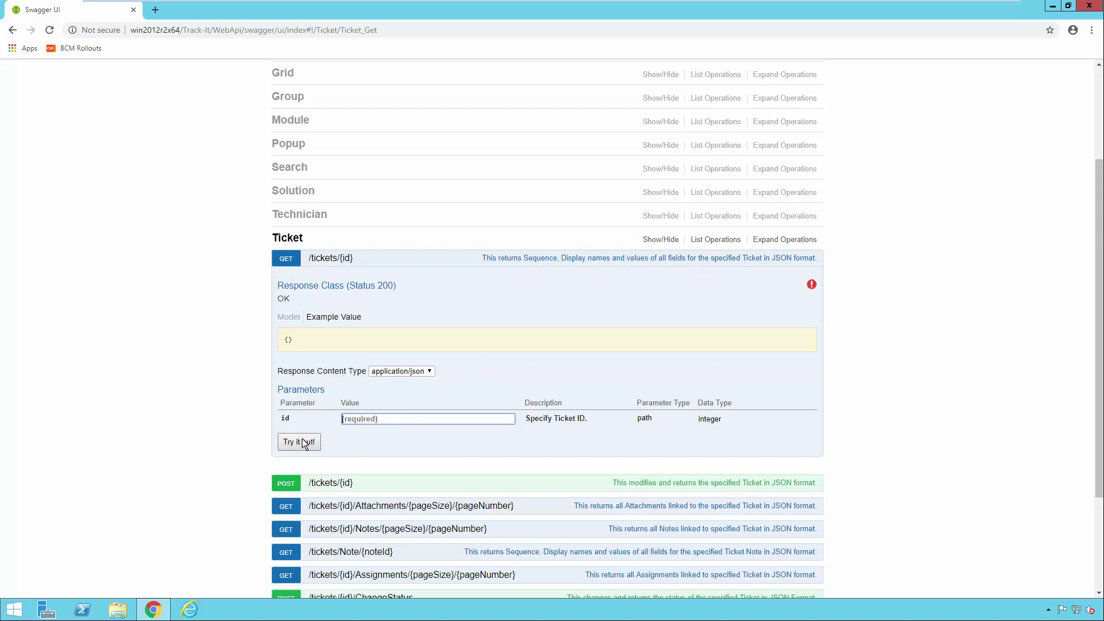
left_click(364, 418)
type("102")
- Send the request and review the 401 'Authorization has been denied' response
left_click(313, 446)
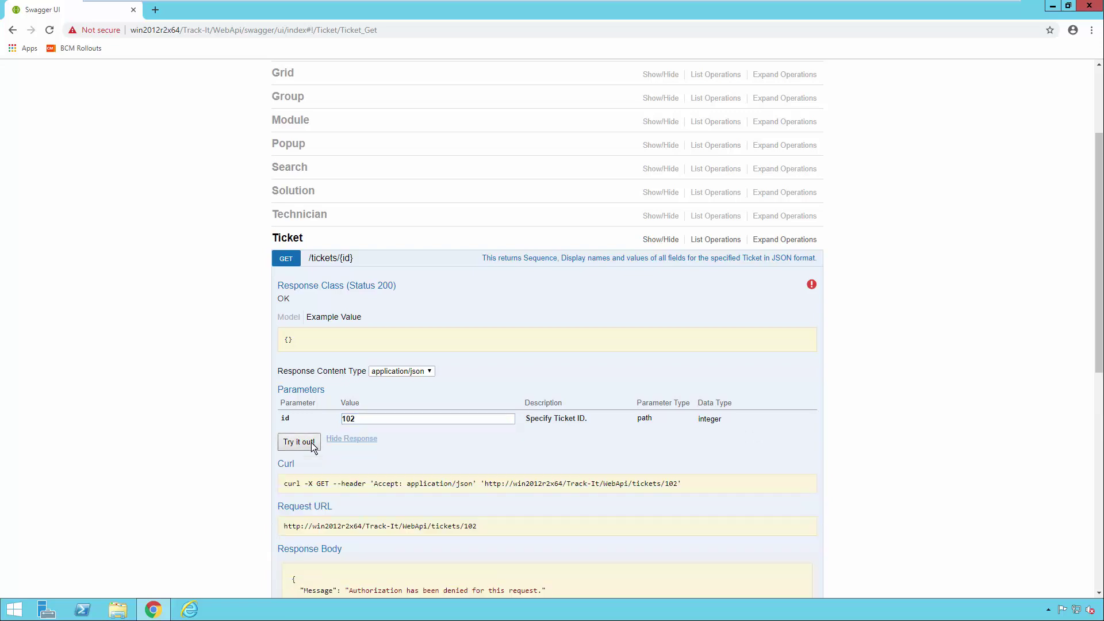
scroll(313, 446, "down", 1)
scroll(314, 447, "down", 1)
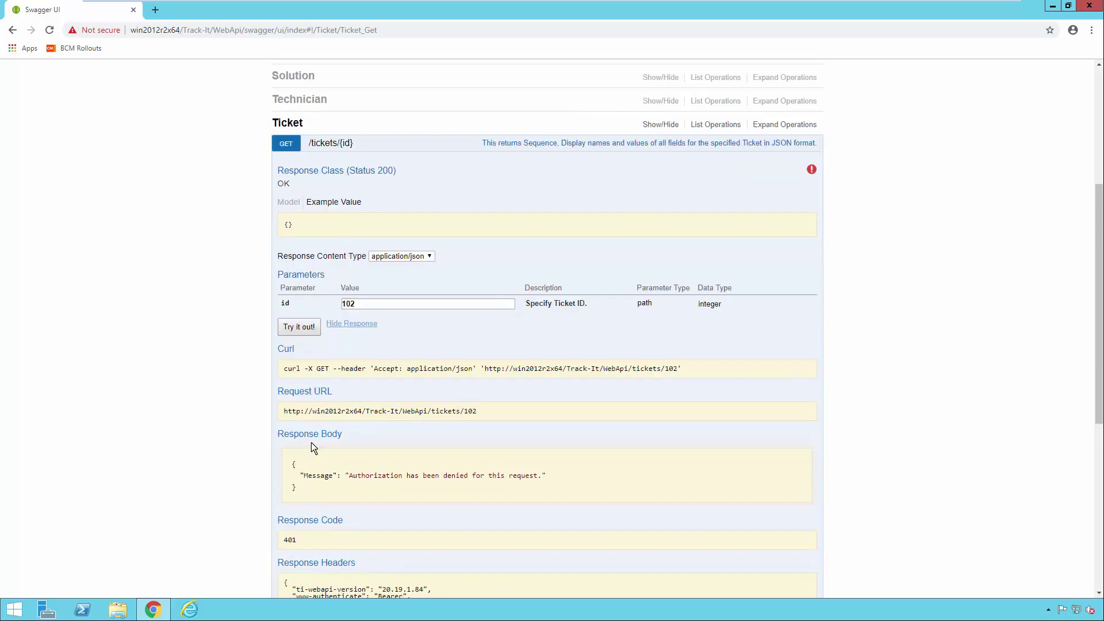
scroll(320, 454, "down", 1)
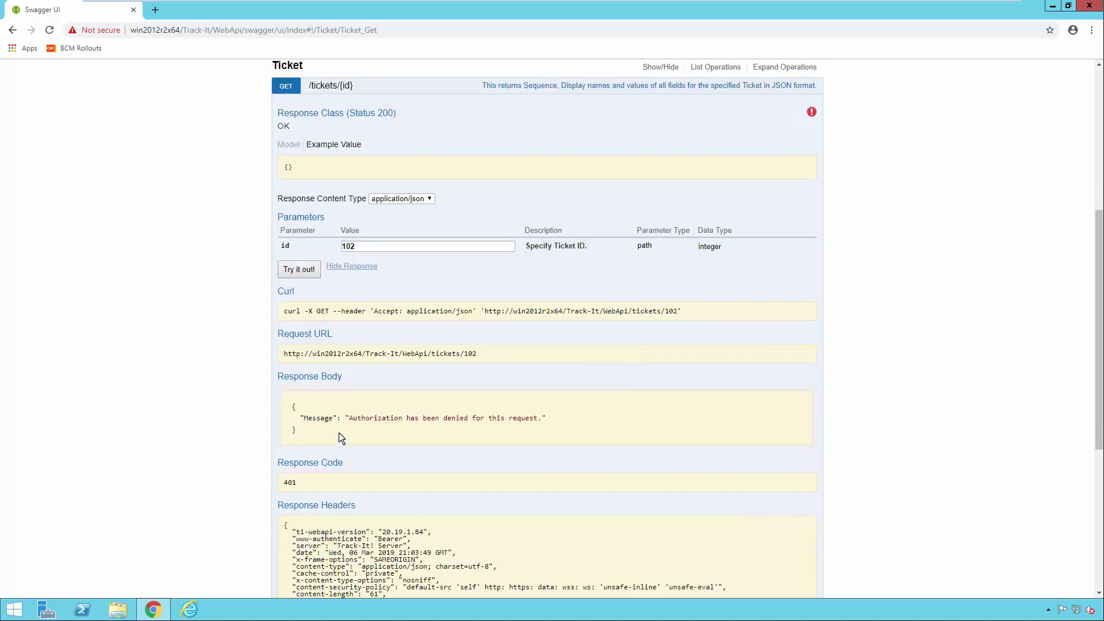
scroll(495, 378, "up", 1)
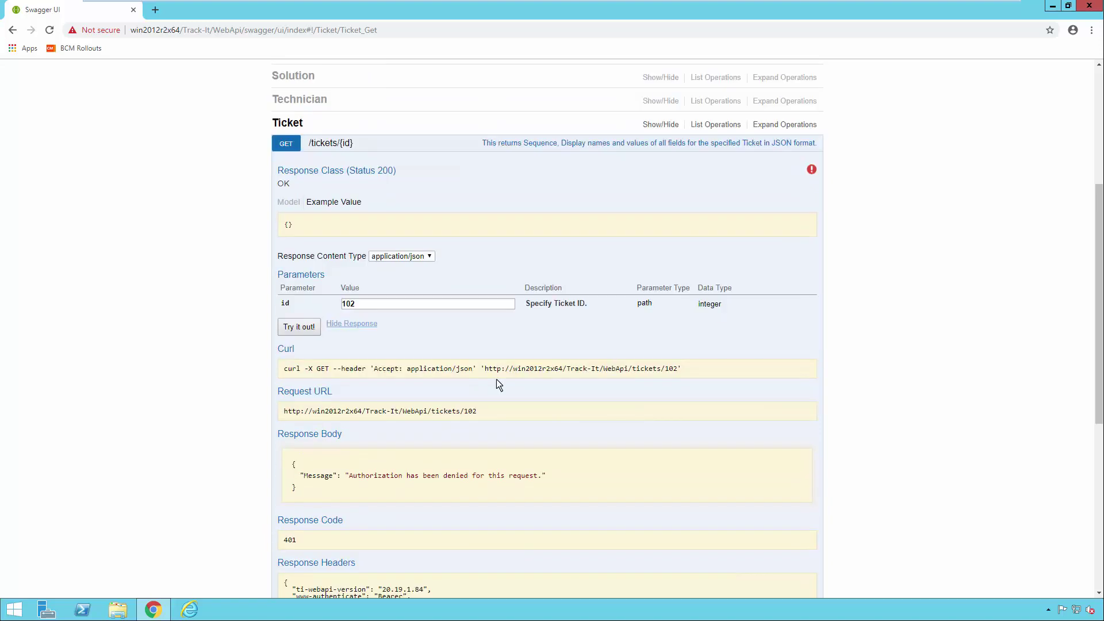
- Authorize the API through OAuth2 with the administrator username and password
left_click(812, 171)
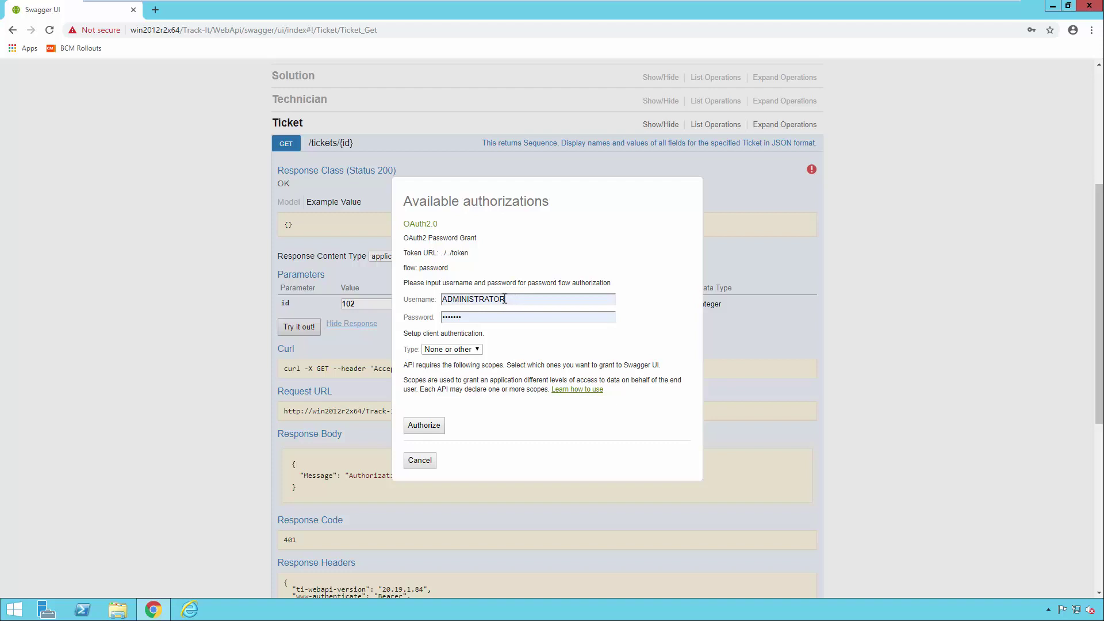
left_click(444, 299)
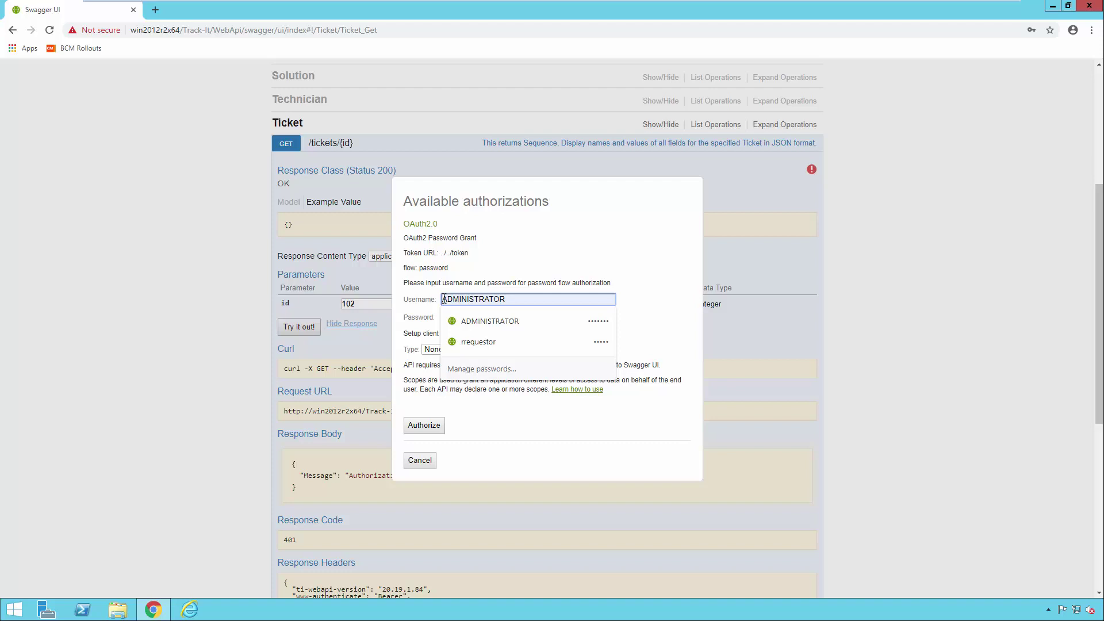
type("SYSTEM ADM")
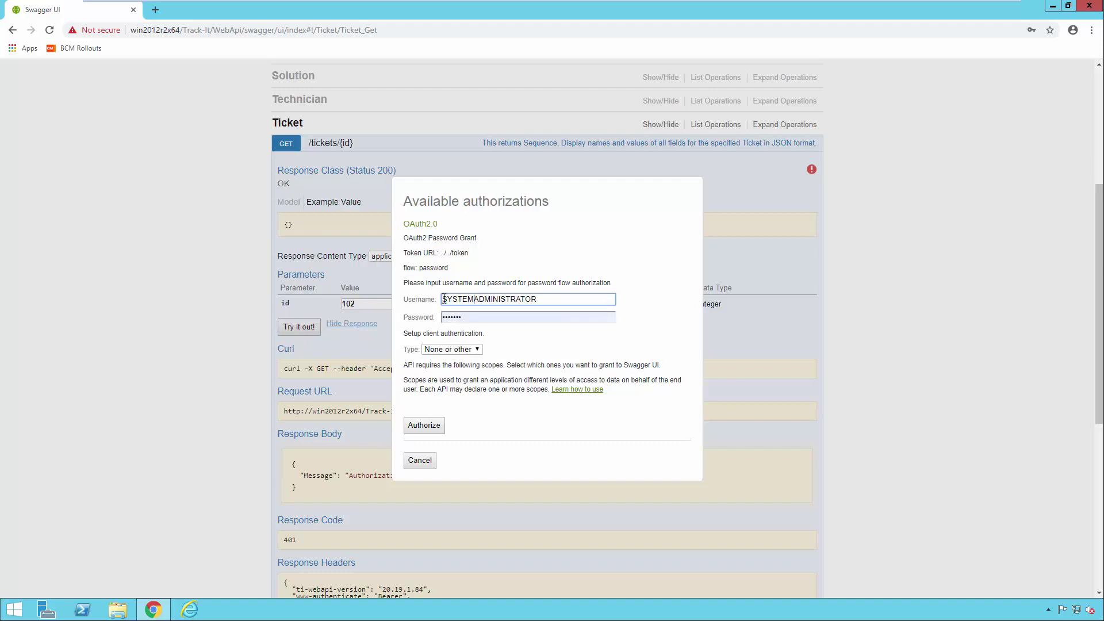
type("INISTRATION\\")
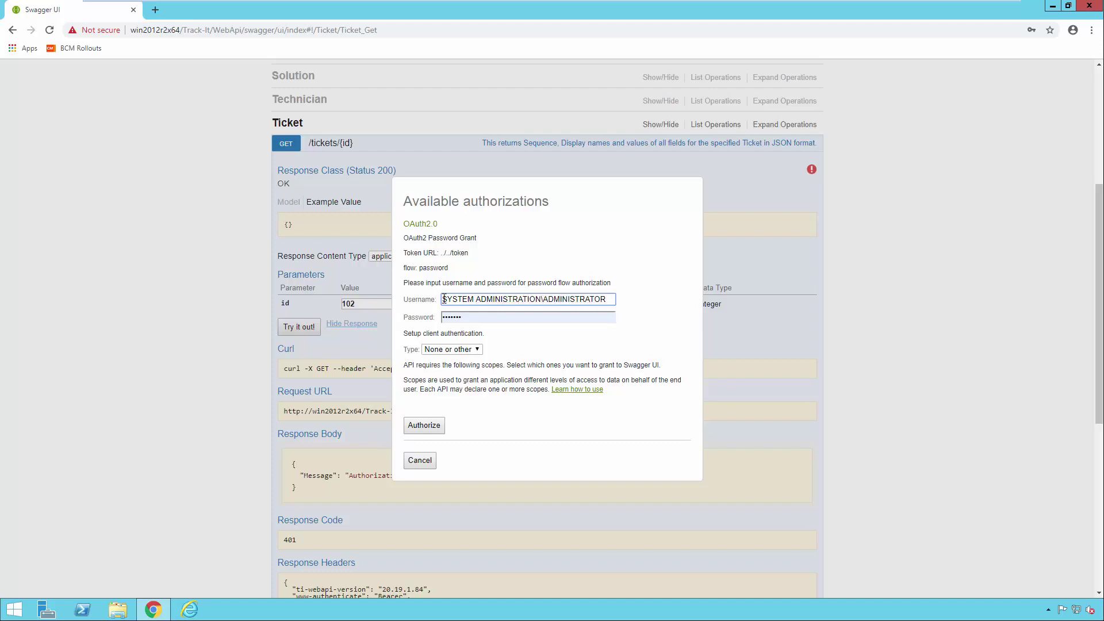
key("Tab")
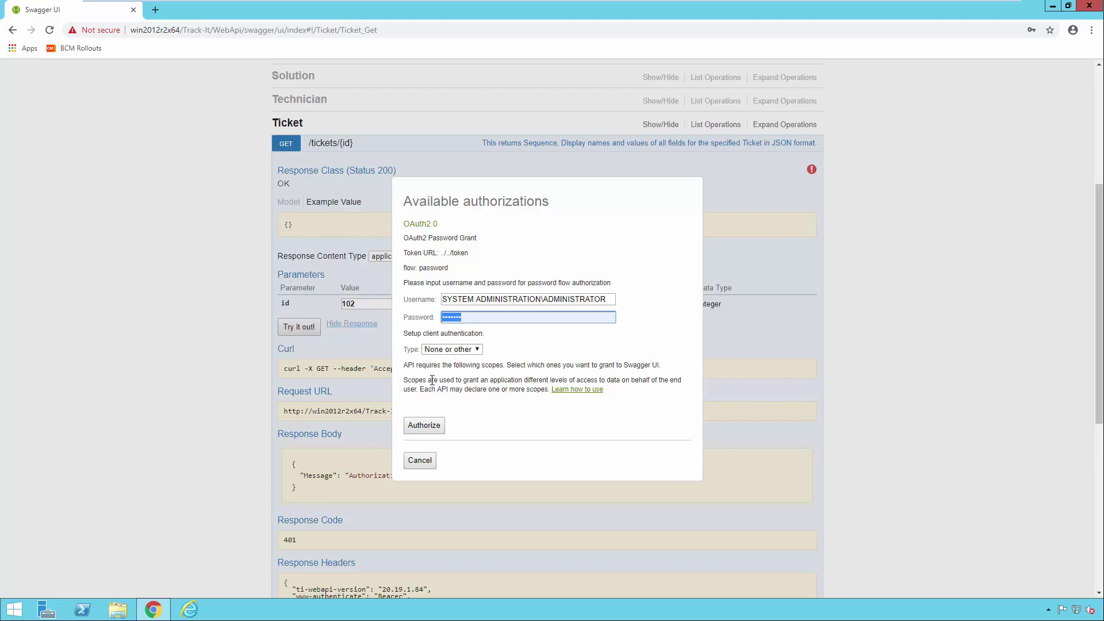
left_click(428, 425)
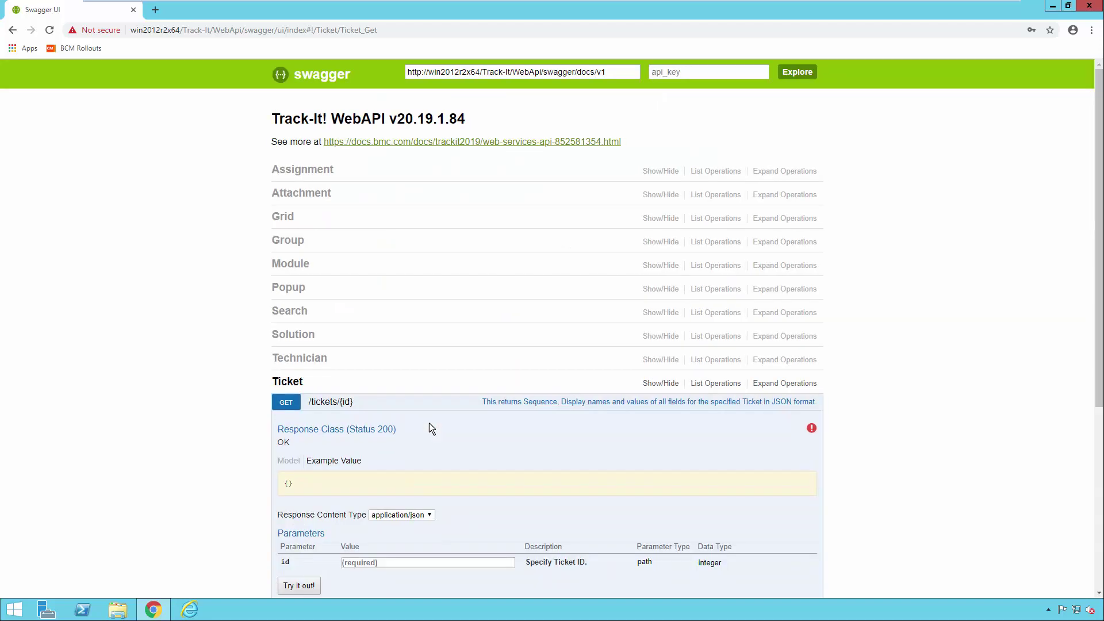
- Rerun GET /tickets/{id} with id 102 to retrieve the ticket's JSON fields
scroll(429, 422, "down", 1)
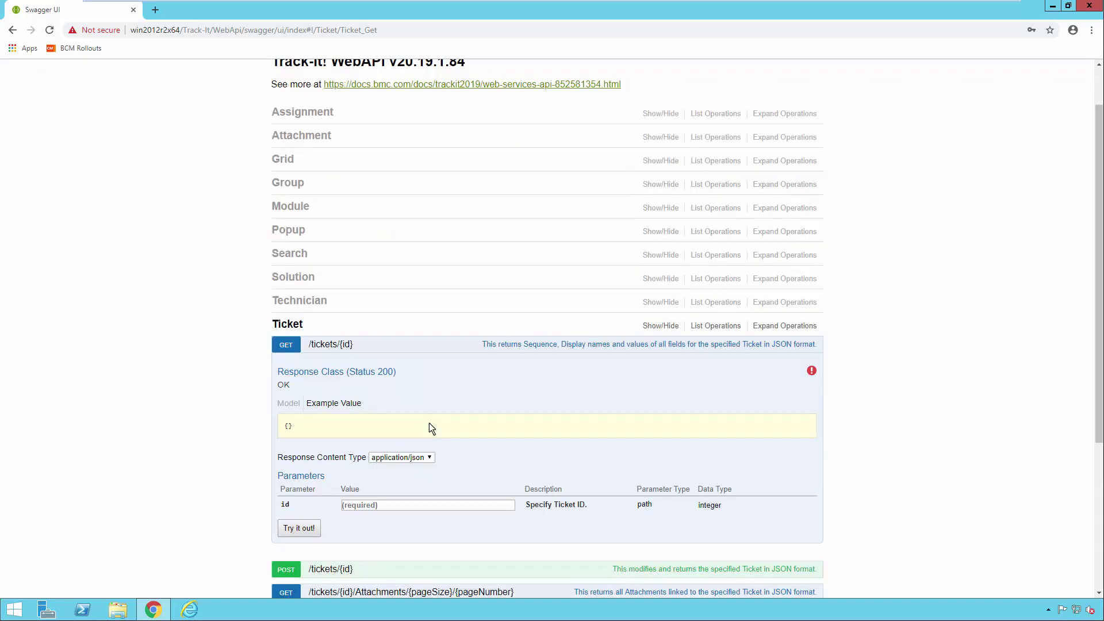
left_click(695, 352)
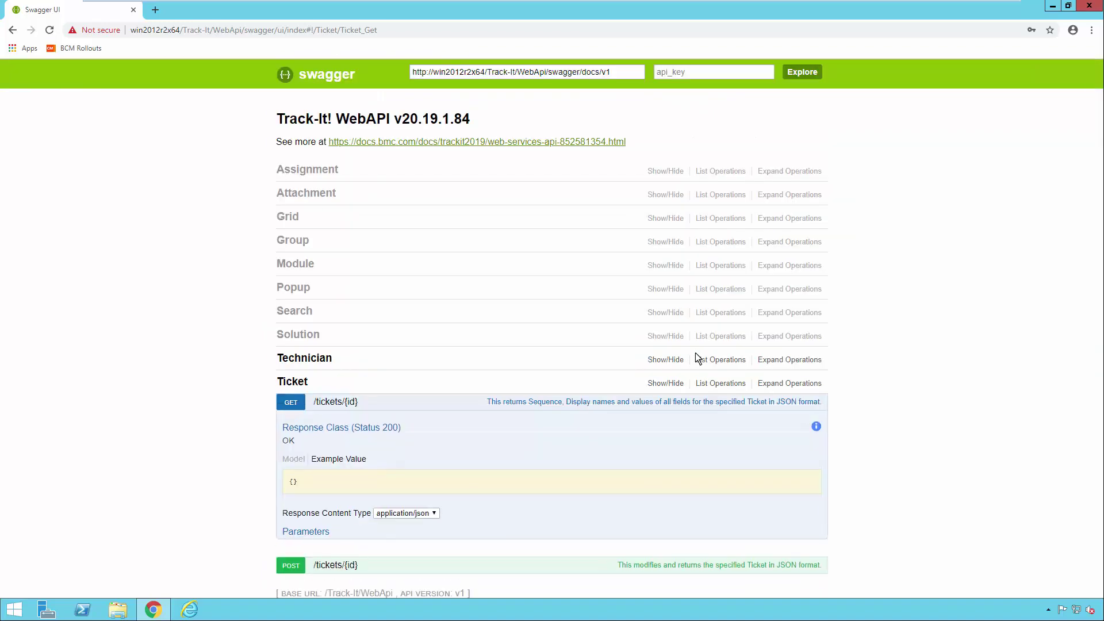
scroll(695, 353, "down", 1)
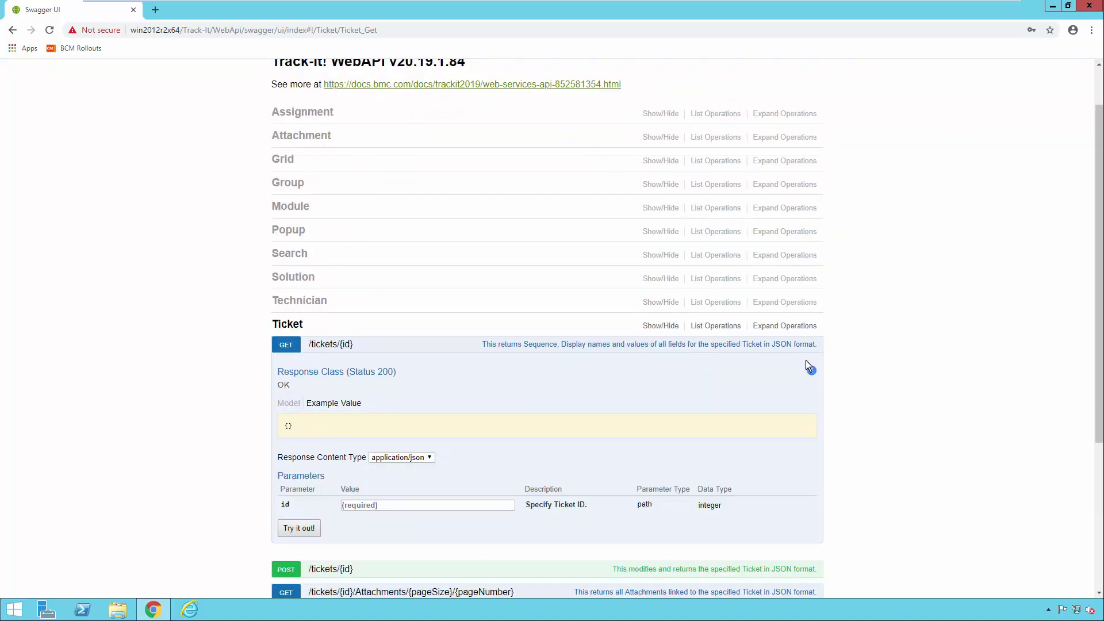
scroll(813, 380, "down", 1)
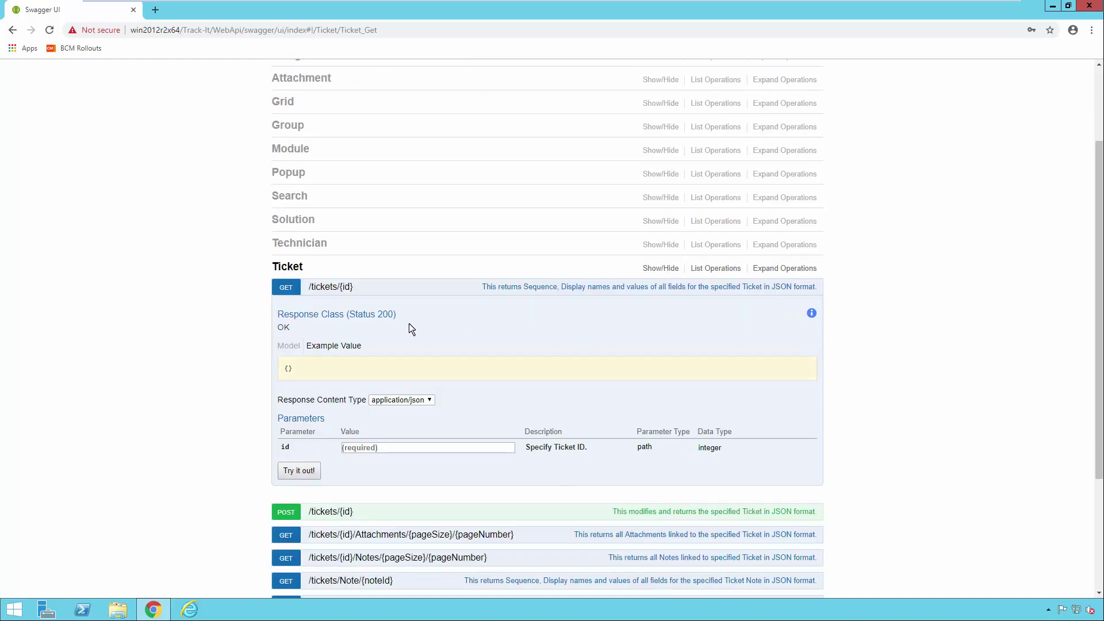
scroll(375, 318, "down", 1)
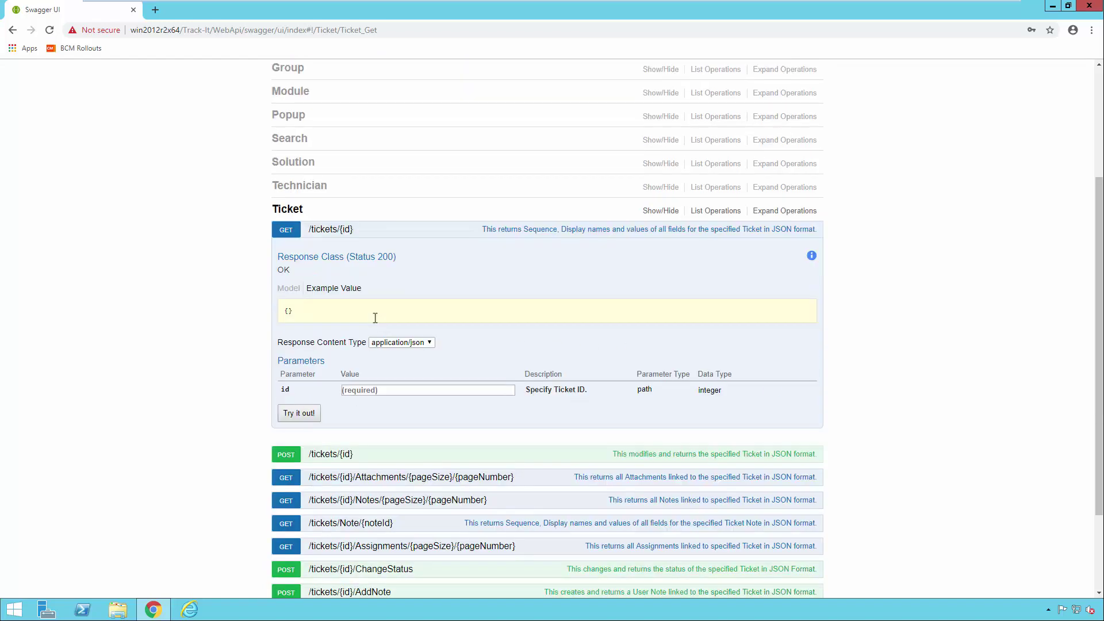
left_click(357, 389)
type("1")
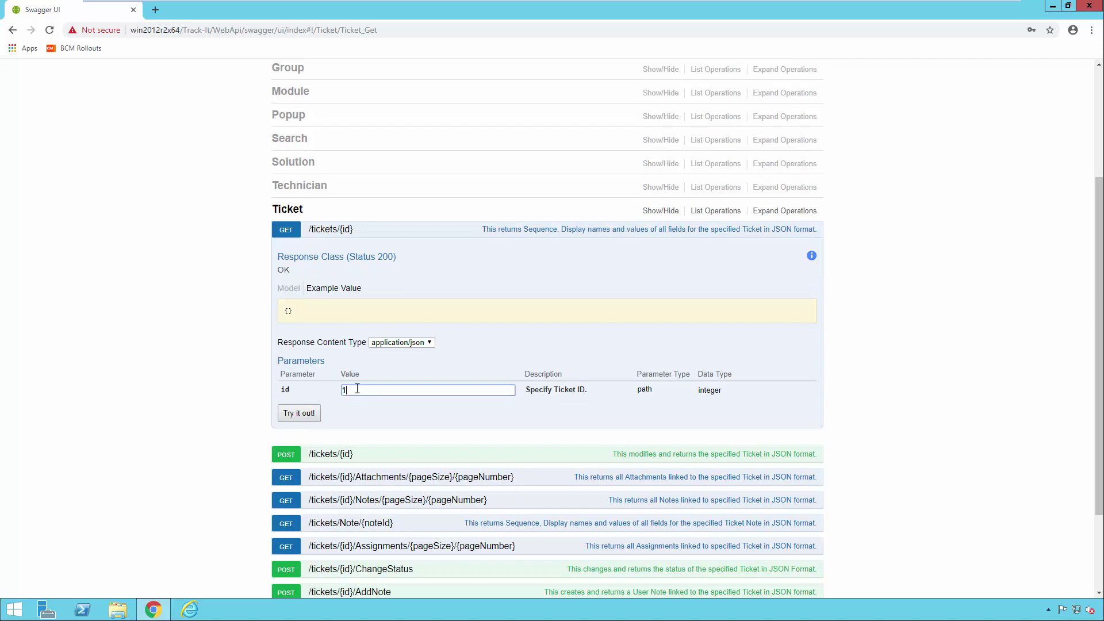
type("02")
left_click(315, 413)
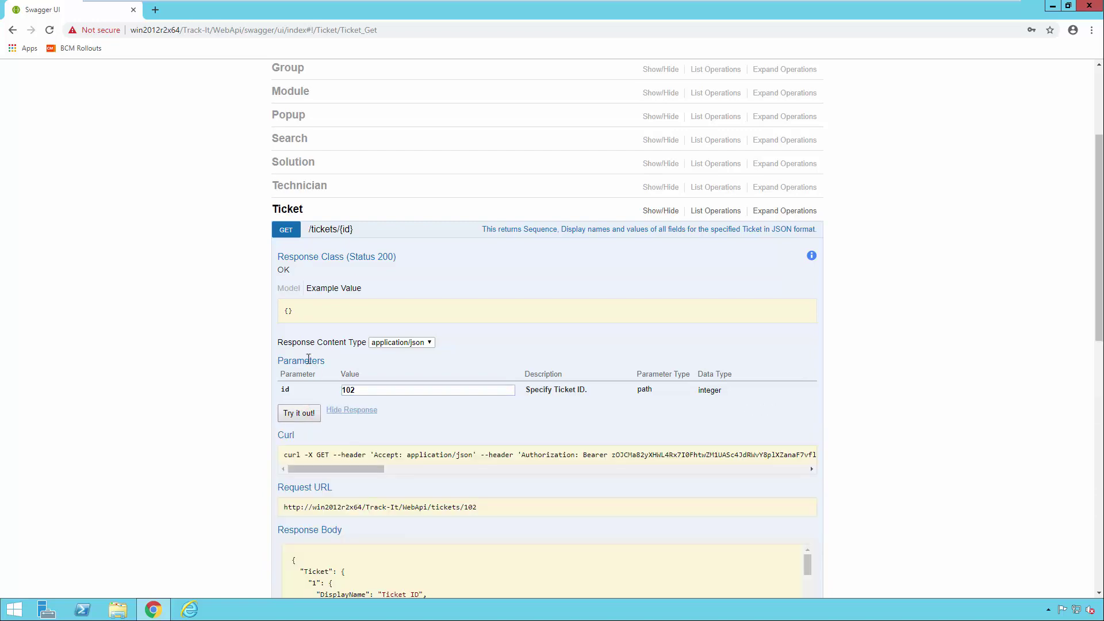
scroll(289, 209, "down", 1)
scroll(257, 217, "down", 1)
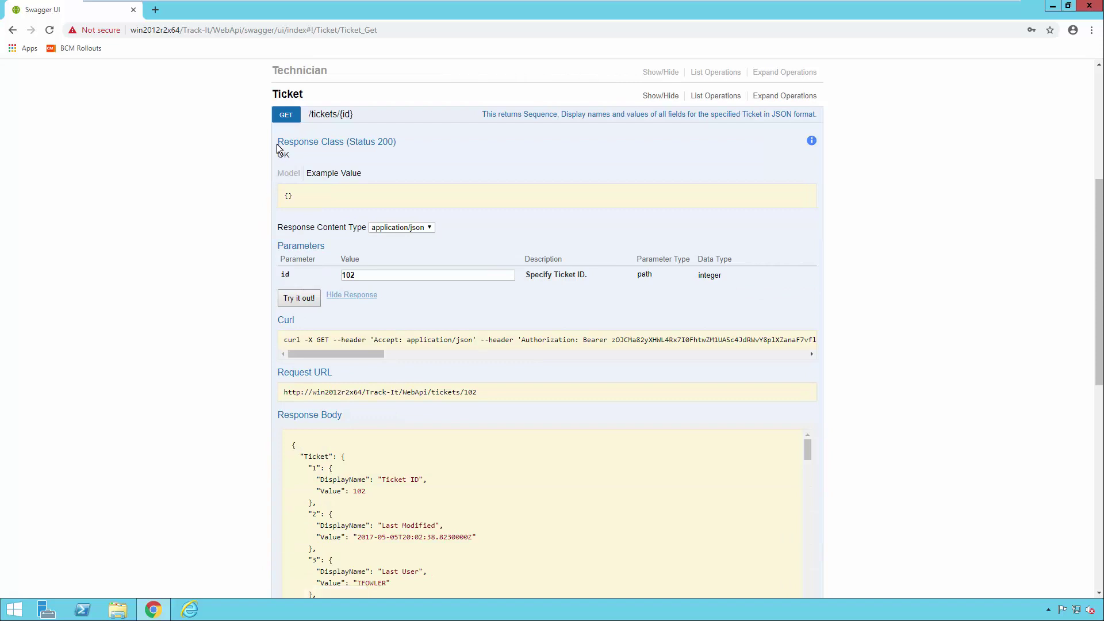
scroll(292, 358, "down", 1)
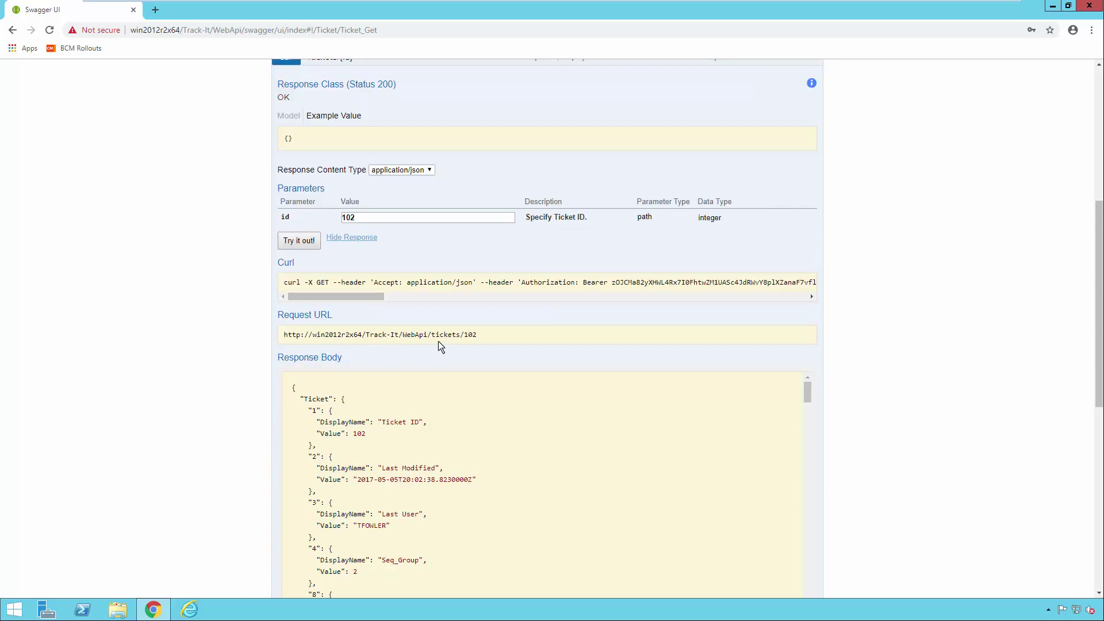
scroll(473, 346, "down", 1)
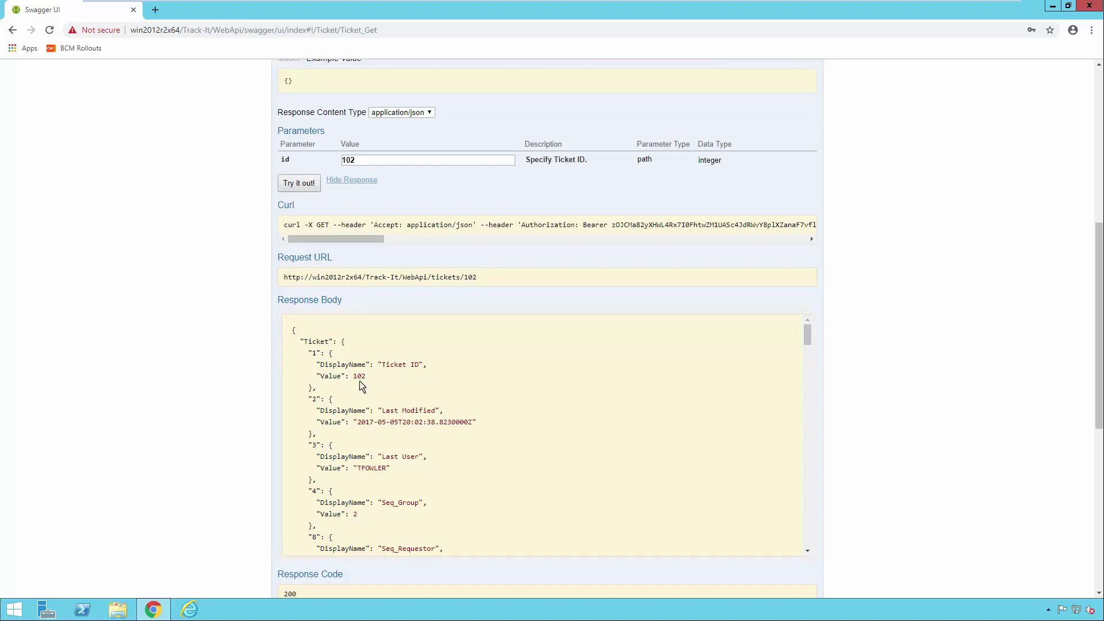
scroll(360, 381, "down", 1)
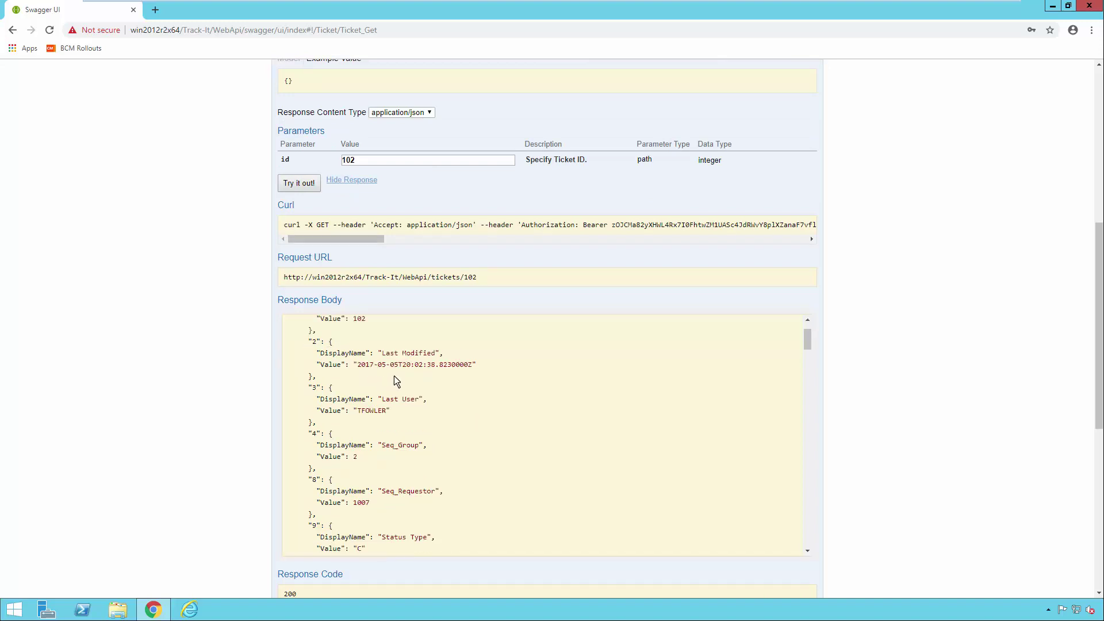
scroll(394, 380, "down", 1)
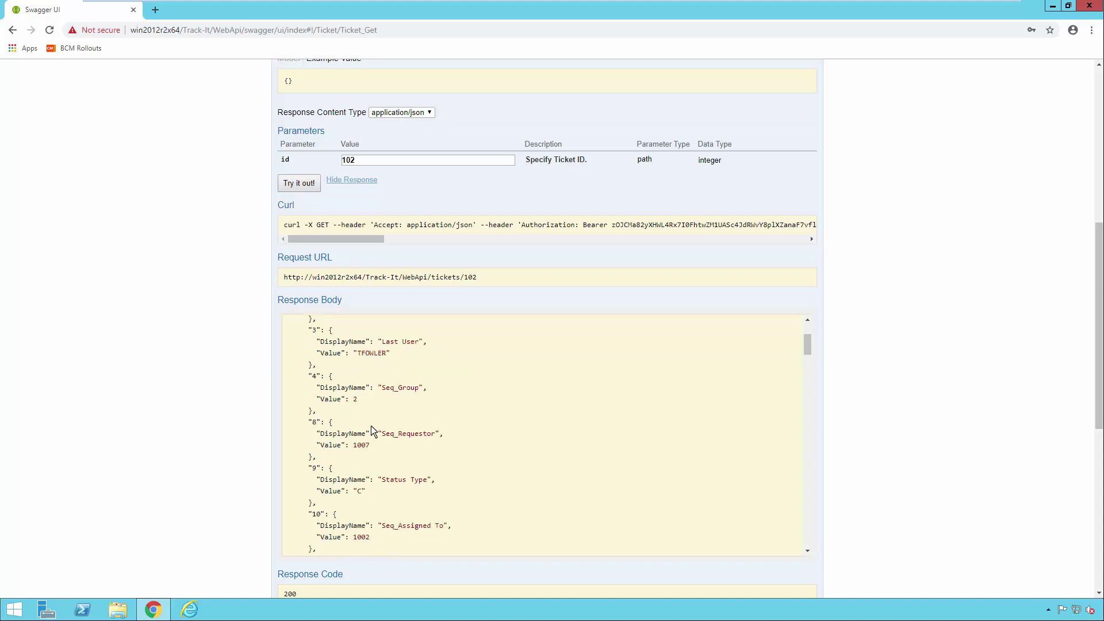
scroll(369, 431, "down", 1)
scroll(388, 443, "down", 4)
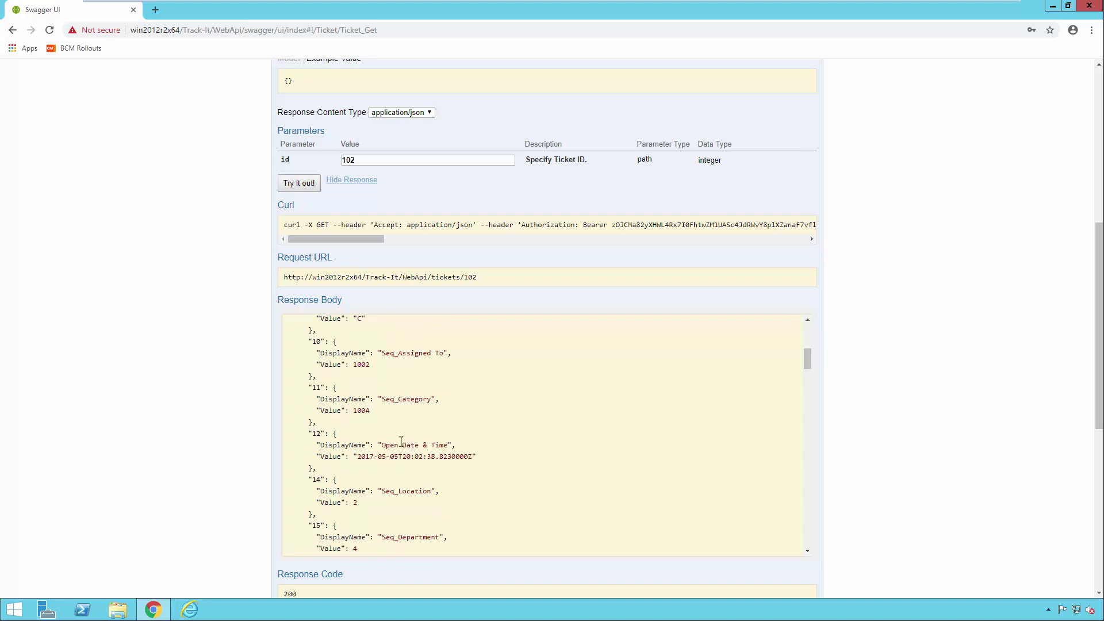
scroll(403, 440, "down", 8)
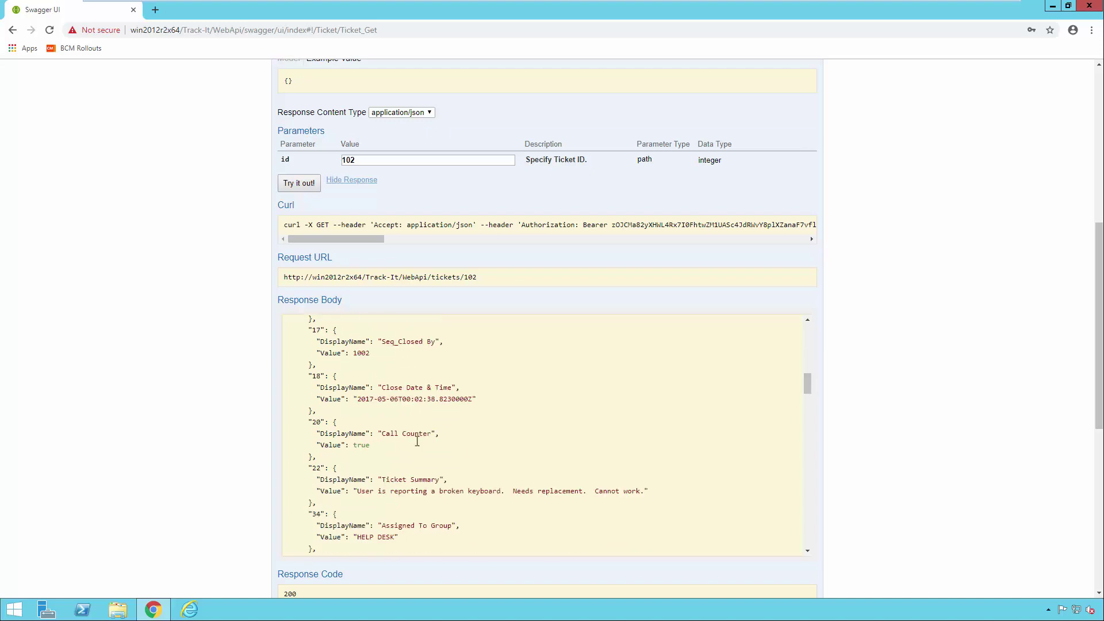
scroll(416, 443, "down", 2)
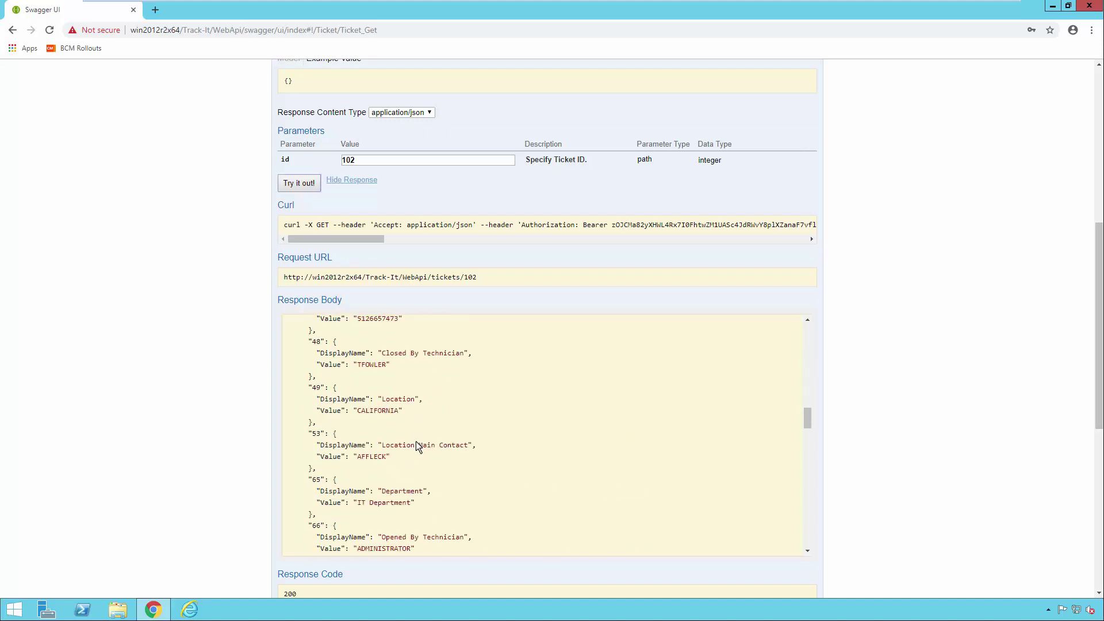
scroll(416, 446, "down", 6)
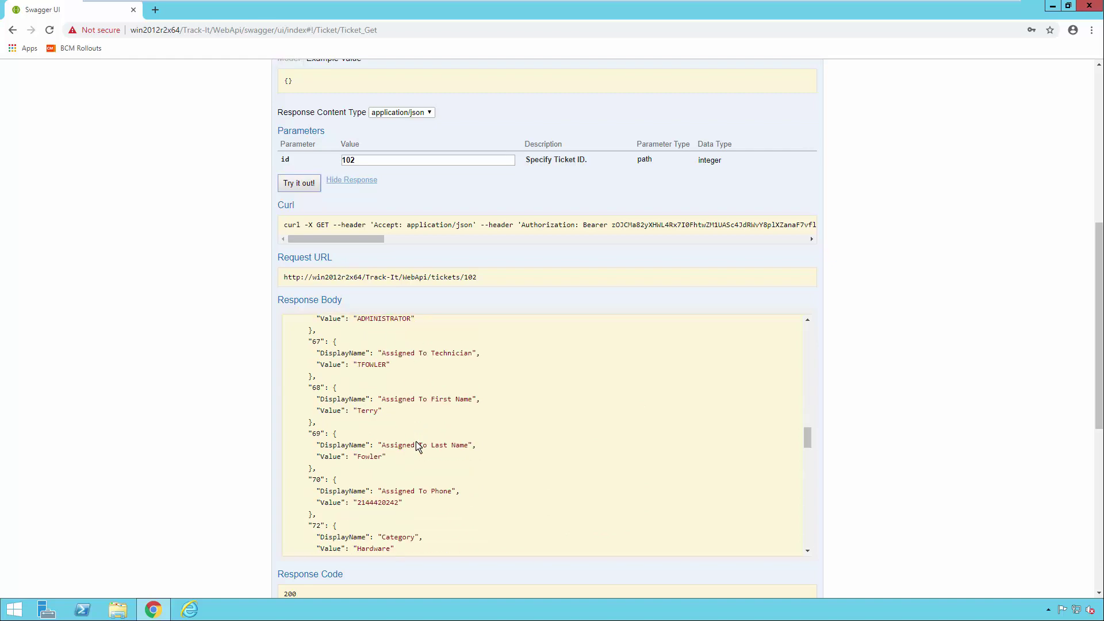
scroll(245, 388, "up", 4)
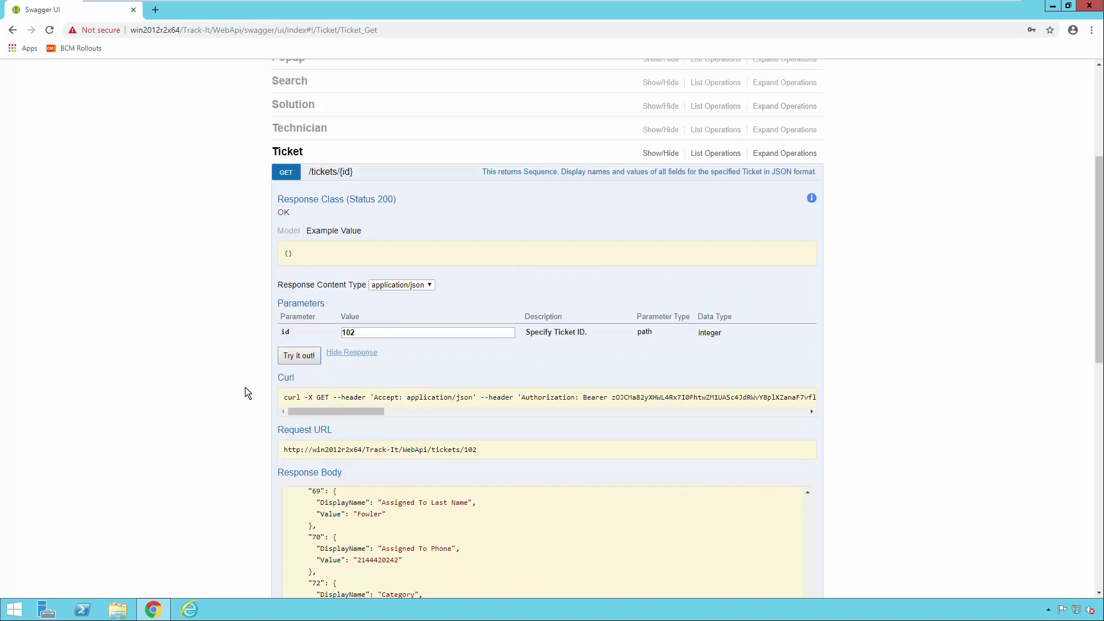